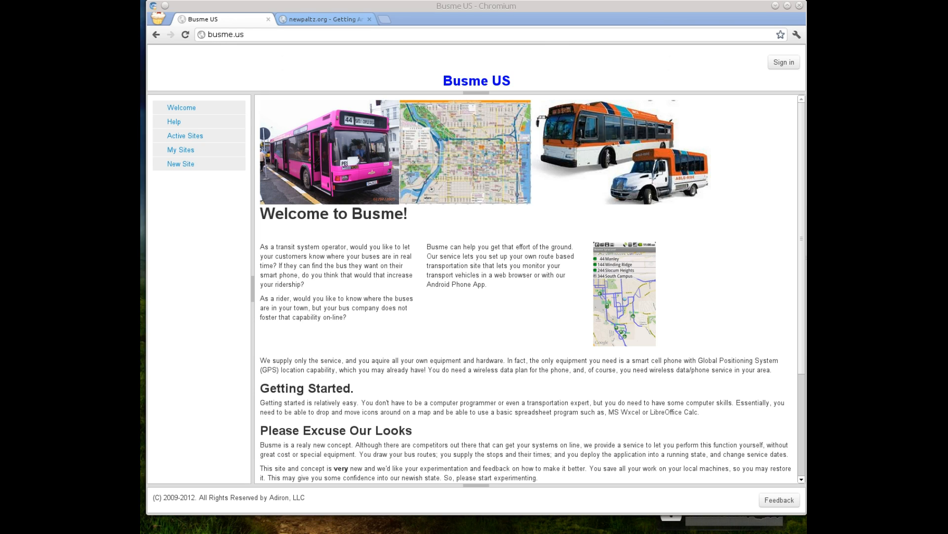
Sign in to Busme US with the Twitter account and dismiss the sign-in notice
left_click(590, 109)
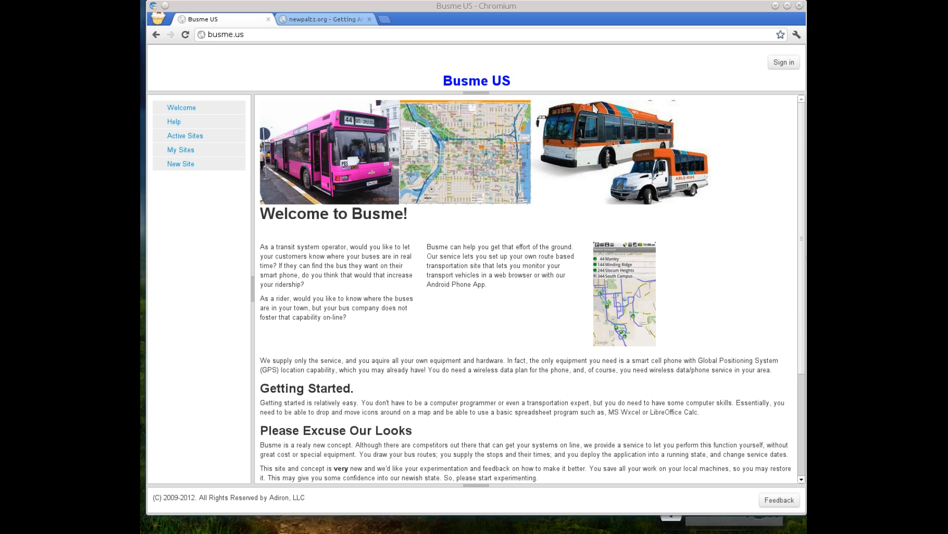
left_click(784, 65)
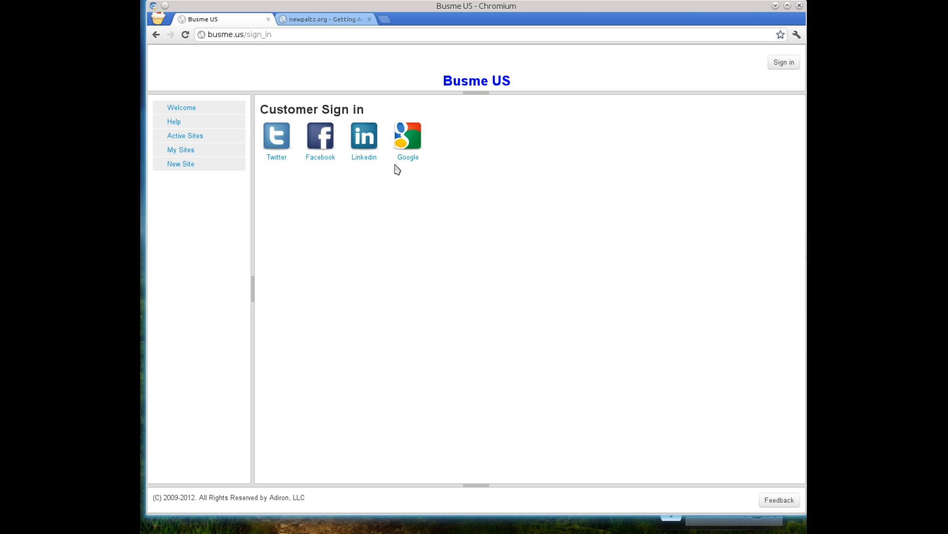
left_click(281, 147)
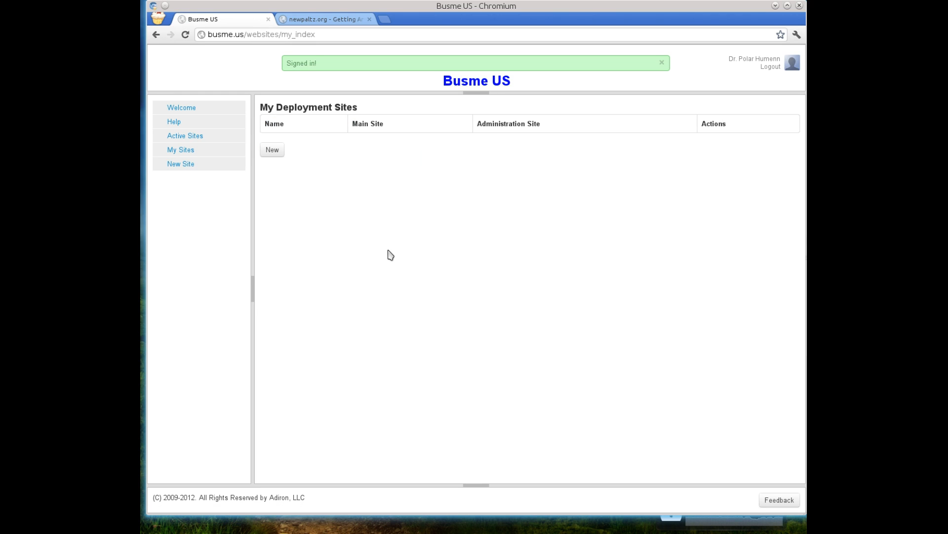
left_click(662, 63)
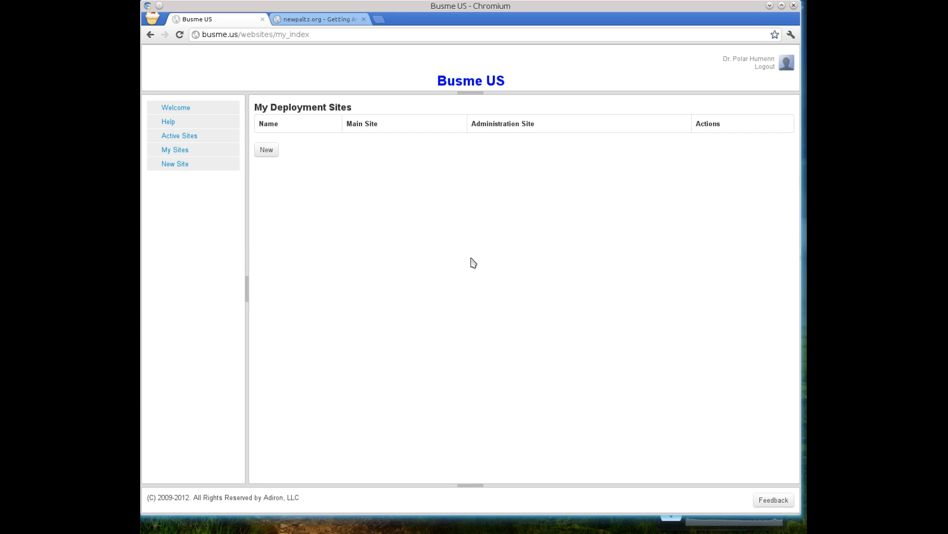
Start a new transportation site and allow the page to access the physical location
left_click(324, 20)
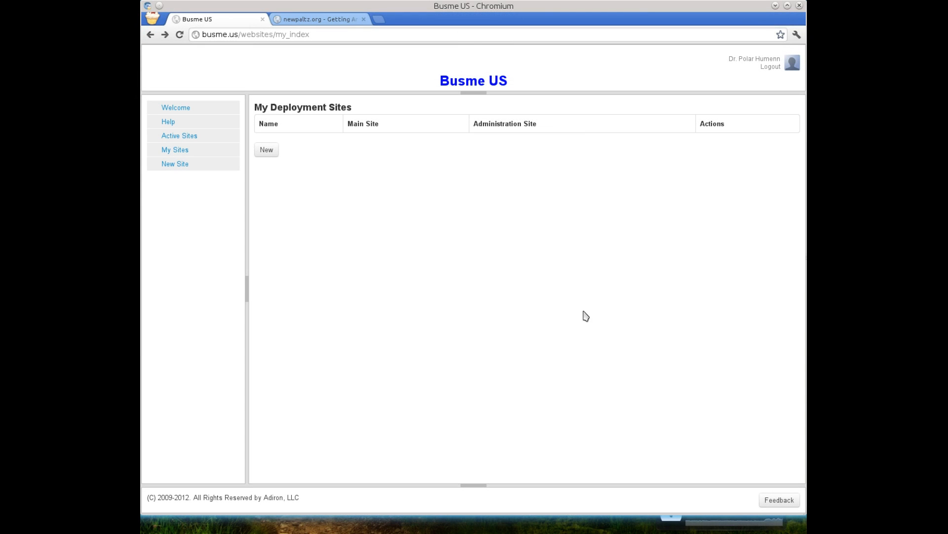
left_click(270, 154)
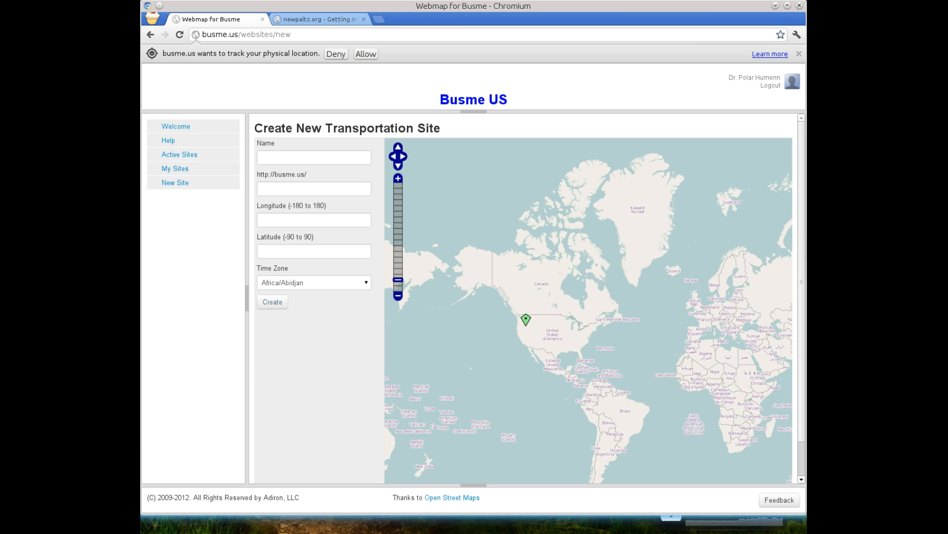
left_click(366, 54)
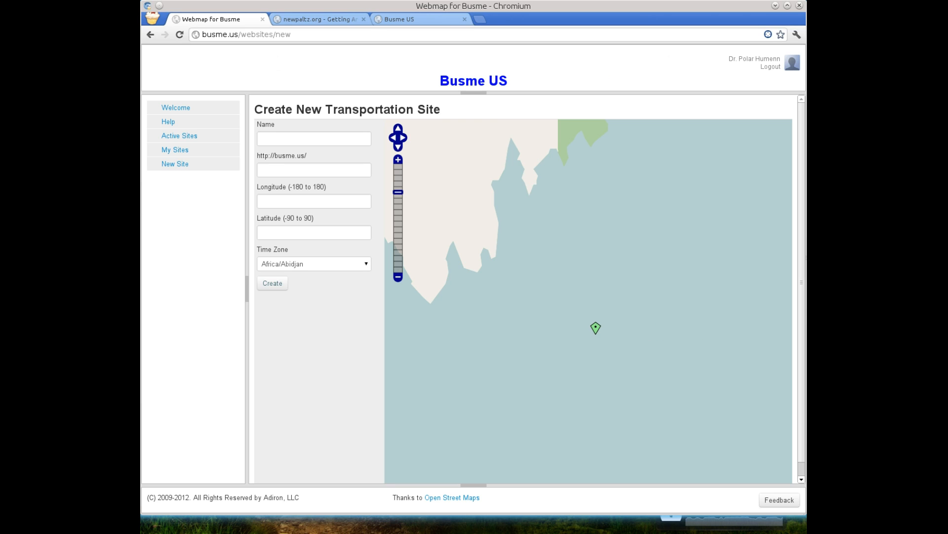
Place the site's map marker on Main Street at Prospect Street in New Paltz, beside the bus terminal
scroll(595, 327, "down", 6)
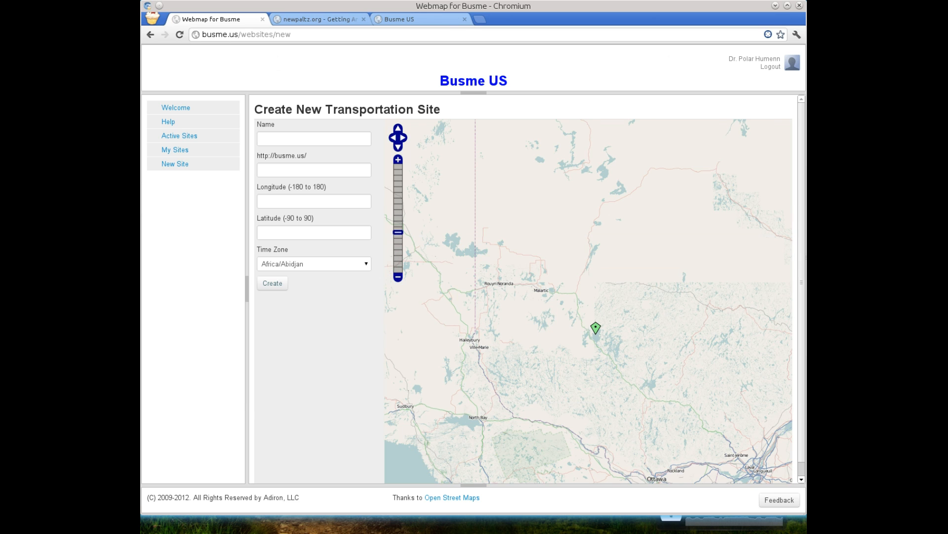
scroll(596, 328, "down", 1)
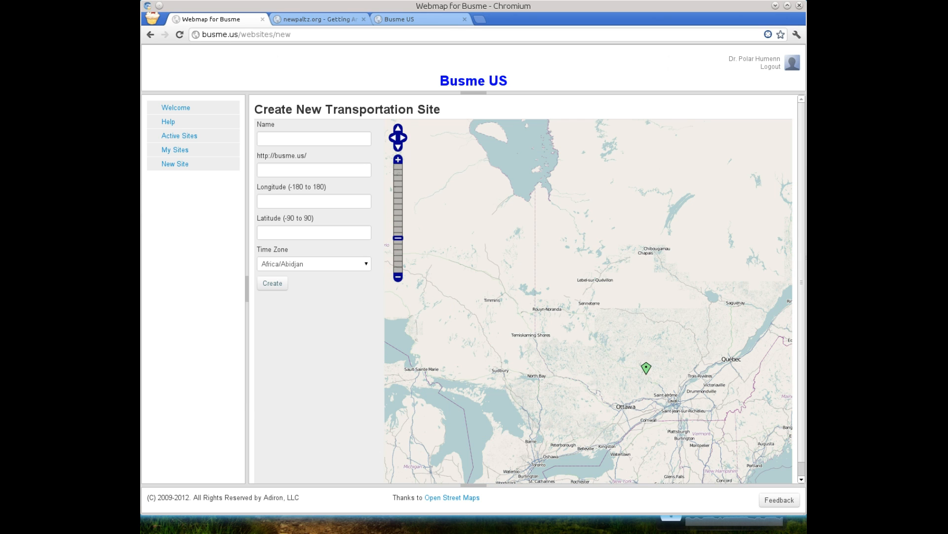
left_click_drag(646, 368, 617, 214)
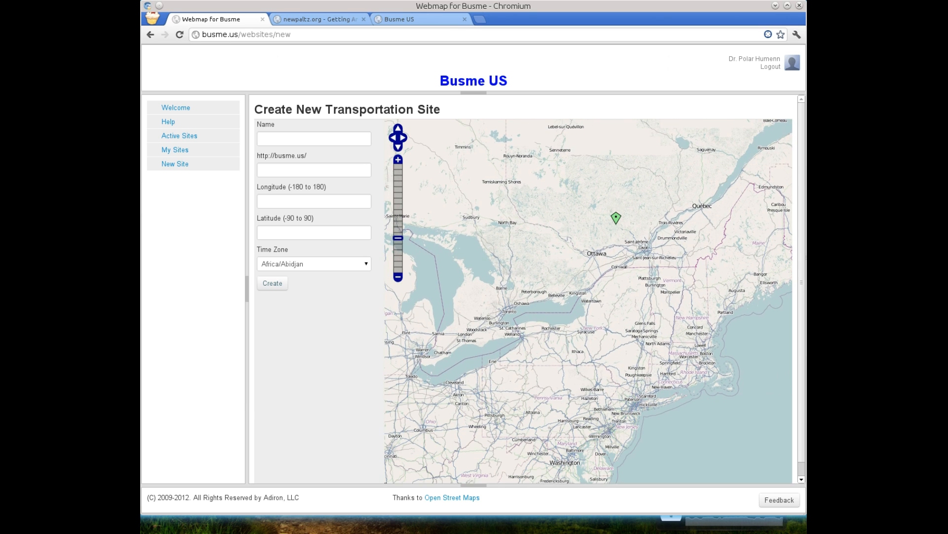
scroll(635, 368, "up", 1)
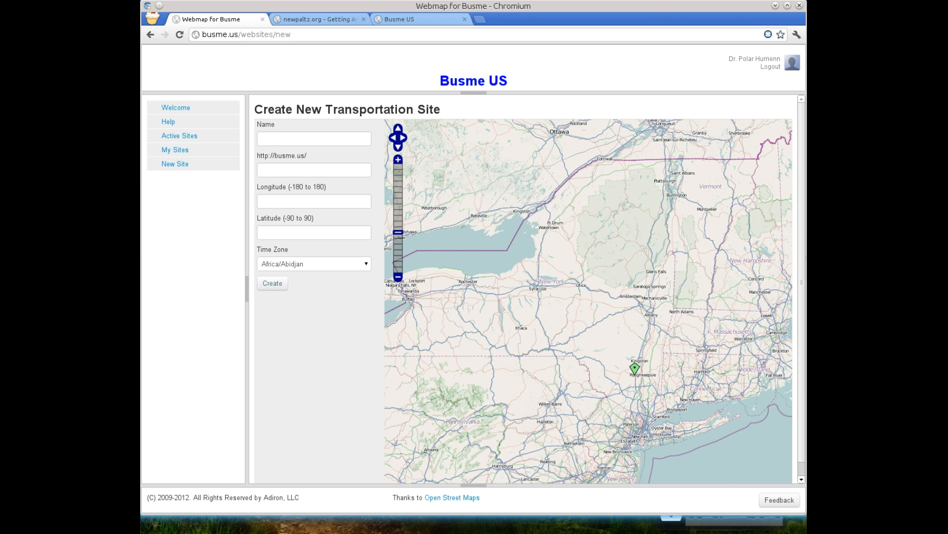
scroll(635, 368, "up", 3)
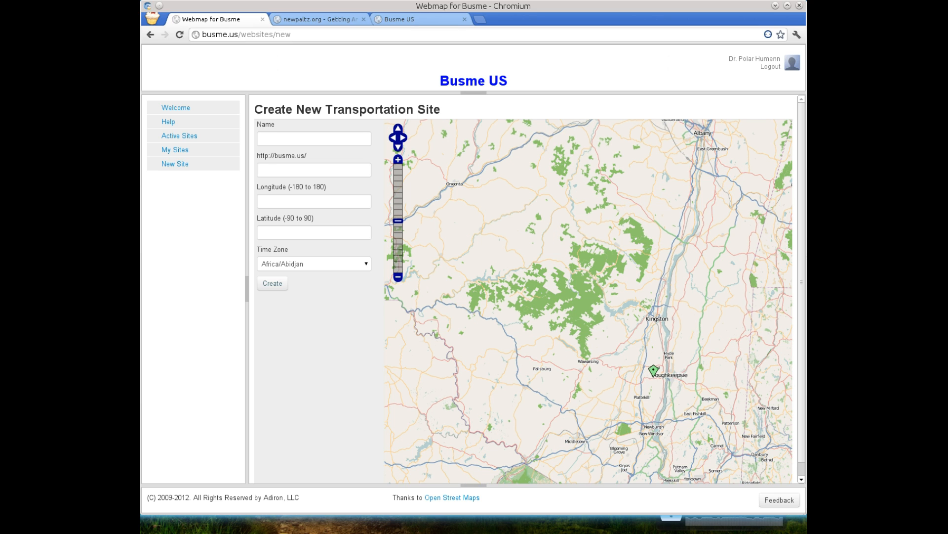
scroll(657, 370, "up", 1)
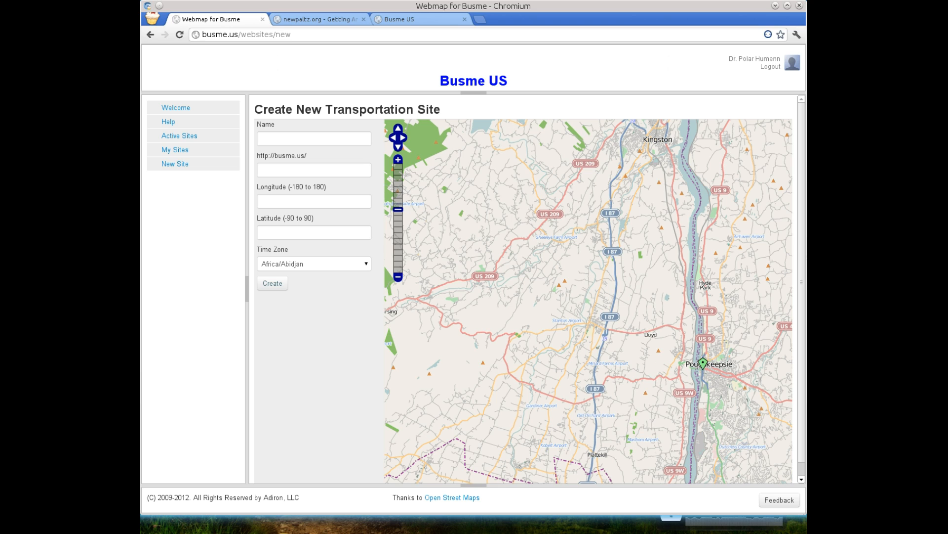
scroll(686, 362, "up", 1)
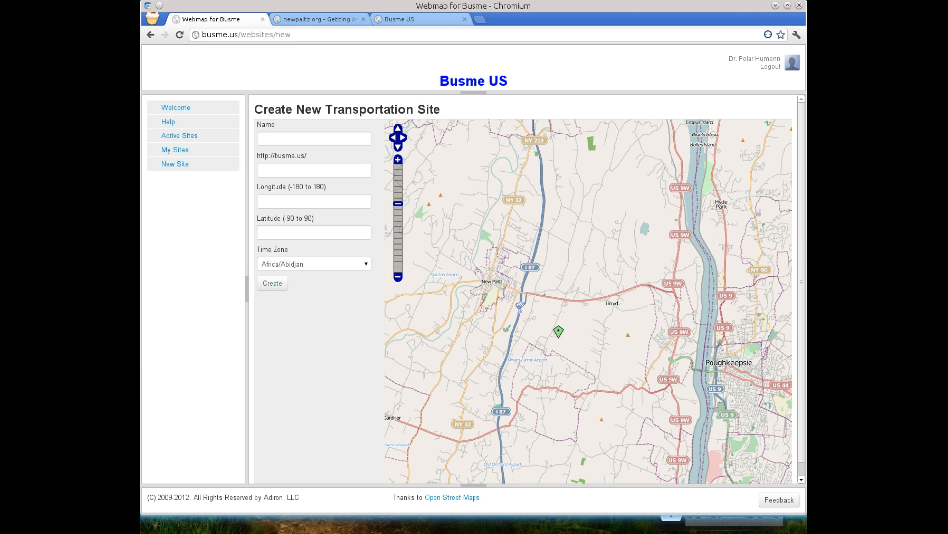
left_click_drag(489, 274, 596, 288)
scroll(596, 287, "up", 2)
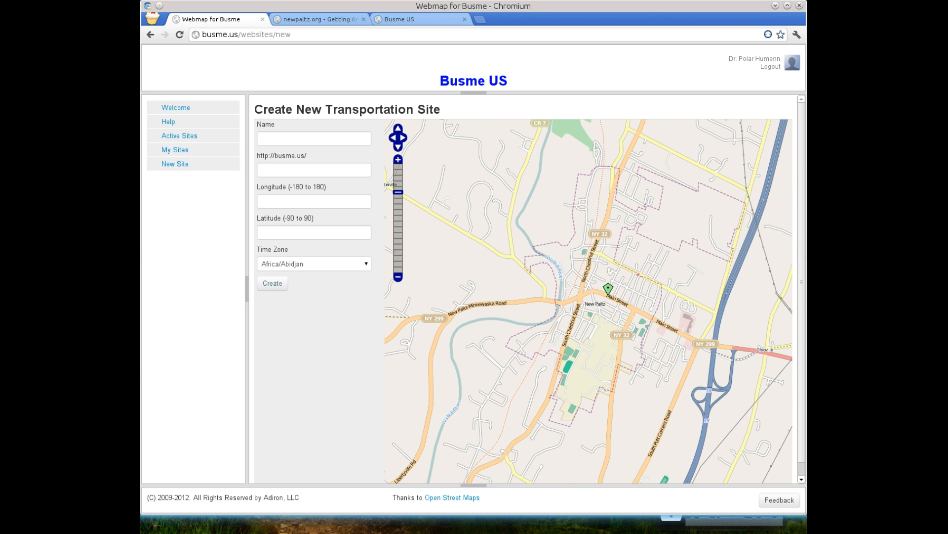
scroll(608, 288, "up", 1)
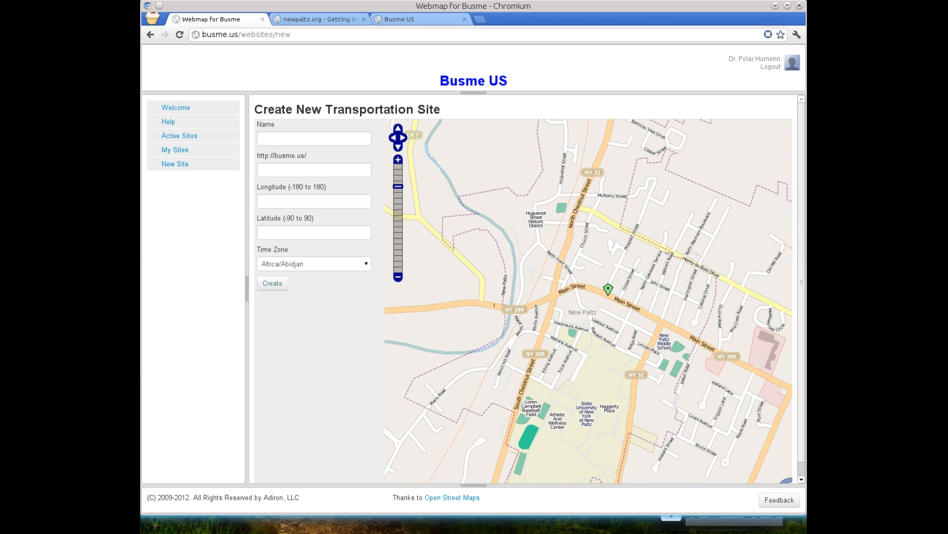
scroll(608, 289, "up", 1)
scroll(608, 285, "up", 1)
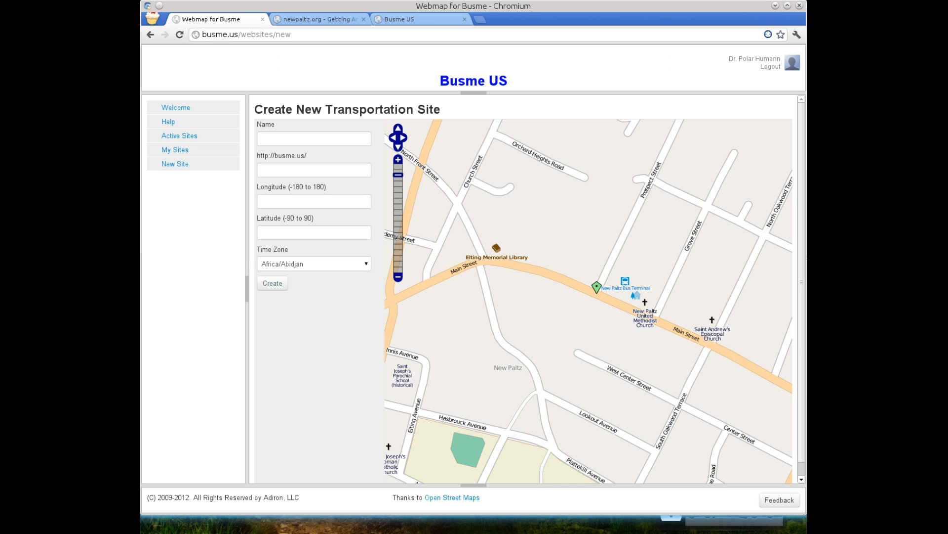
left_click(596, 294)
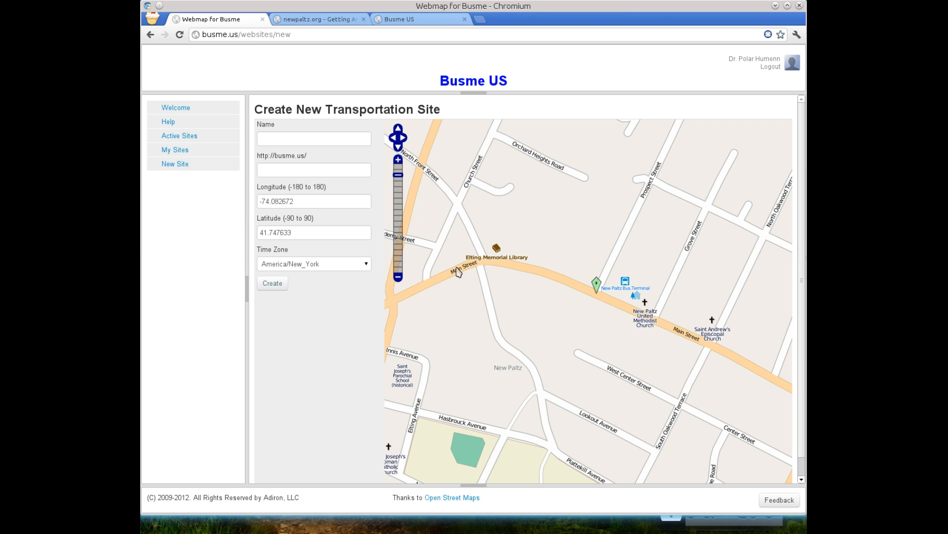
Try the site marker farther up Prospect Street and move it back to the Main Street intersection
mouse_move(302, 234)
mouse_move(596, 282)
left_mouse_down()
mouse_move(639, 176)
mouse_move(652, 173)
left_mouse_up()
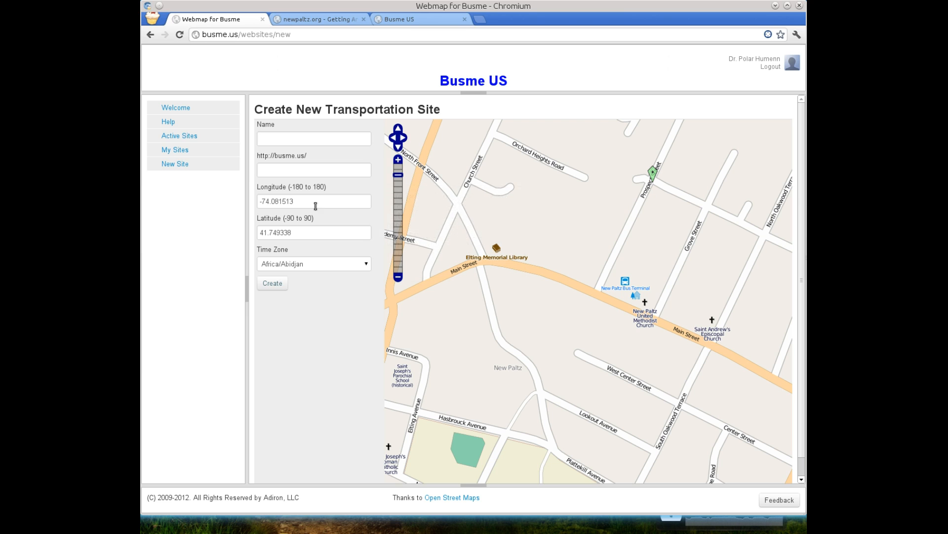
mouse_move(299, 231)
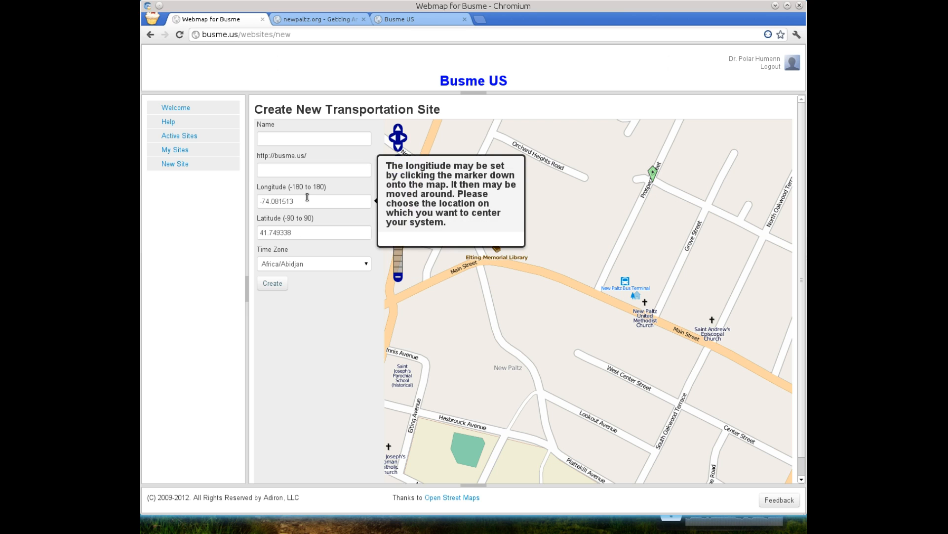
mouse_move(652, 174)
left_mouse_down()
mouse_move(717, 196)
mouse_move(586, 277)
mouse_move(597, 283)
left_mouse_up()
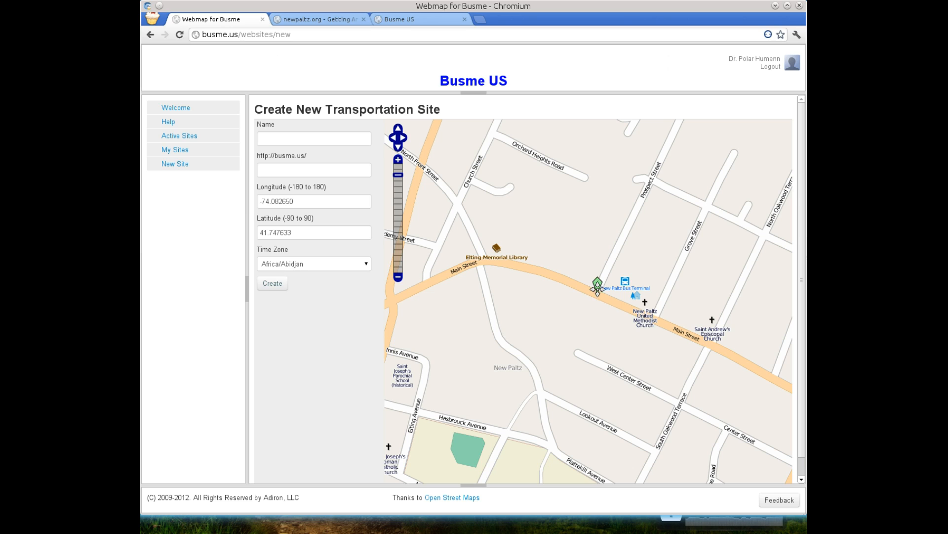
left_click_drag(597, 286, 596, 288)
Check the time zone choices for the new site, keeping America/New_York
left_click(367, 264)
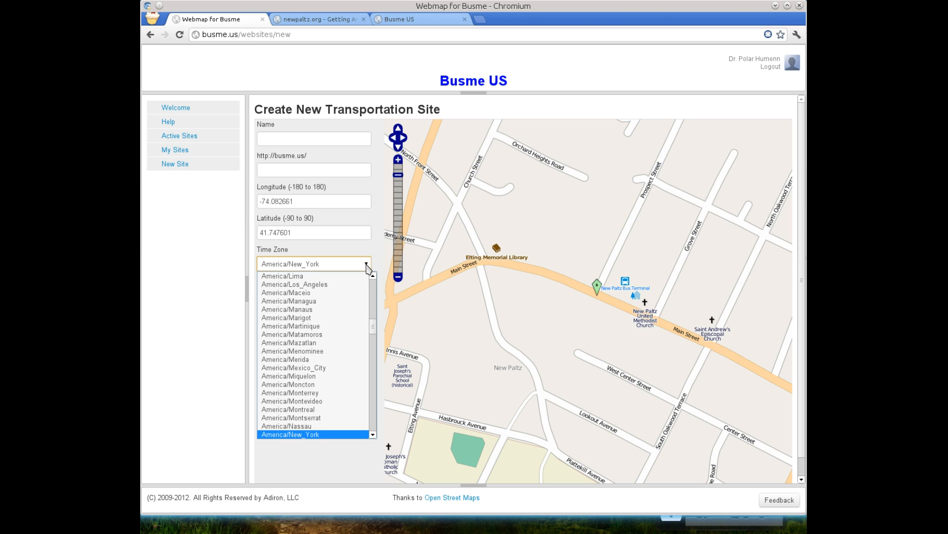
left_click(548, 329)
scroll(551, 328, "up", 1)
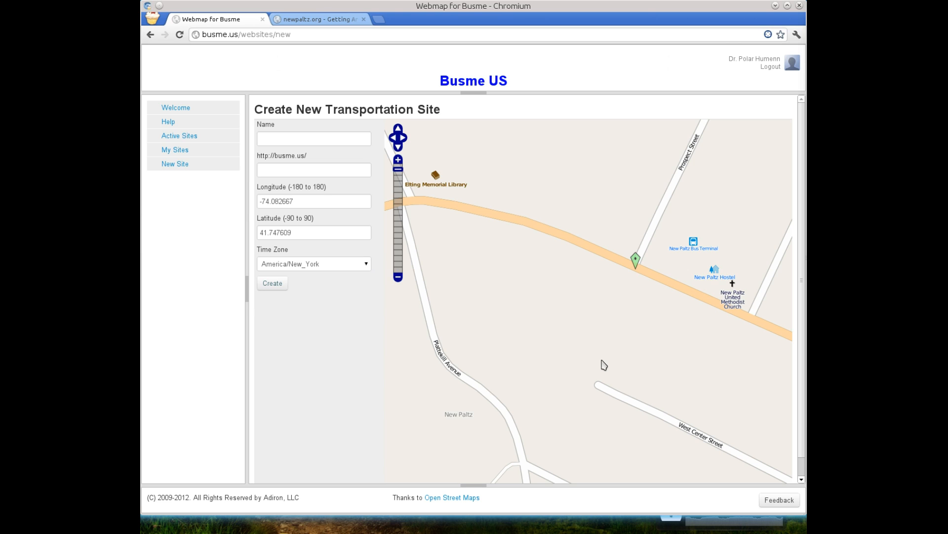
Name the new transportation site "New Paltz, NY"
mouse_move(286, 142)
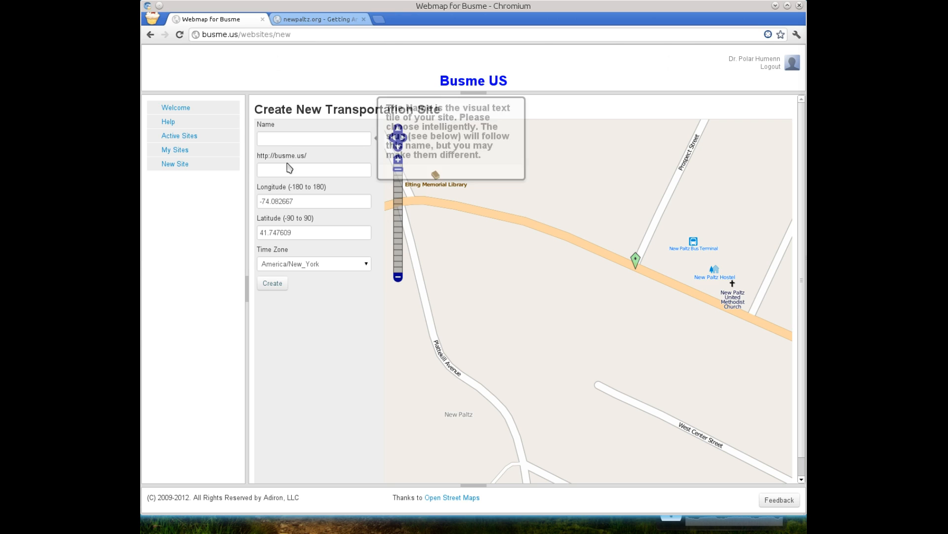
mouse_move(288, 170)
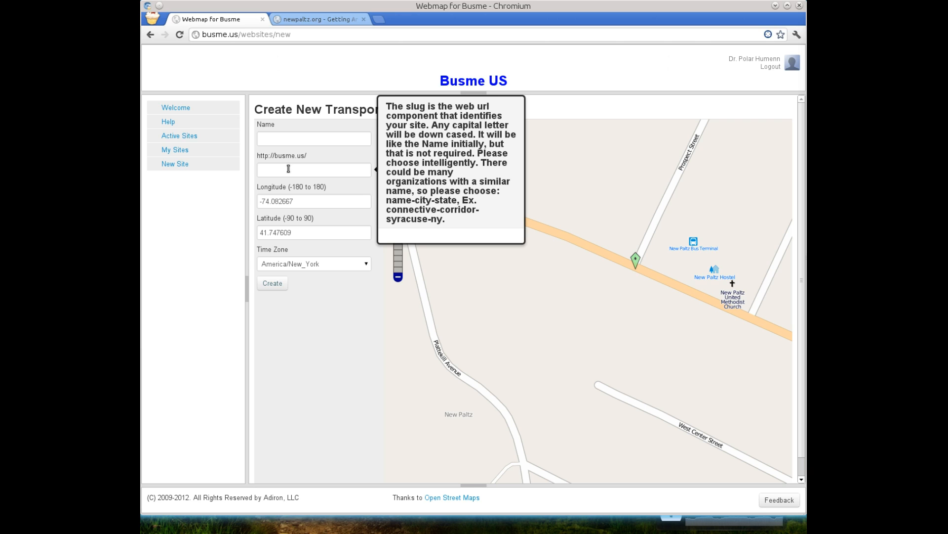
left_click(289, 136)
type("N")
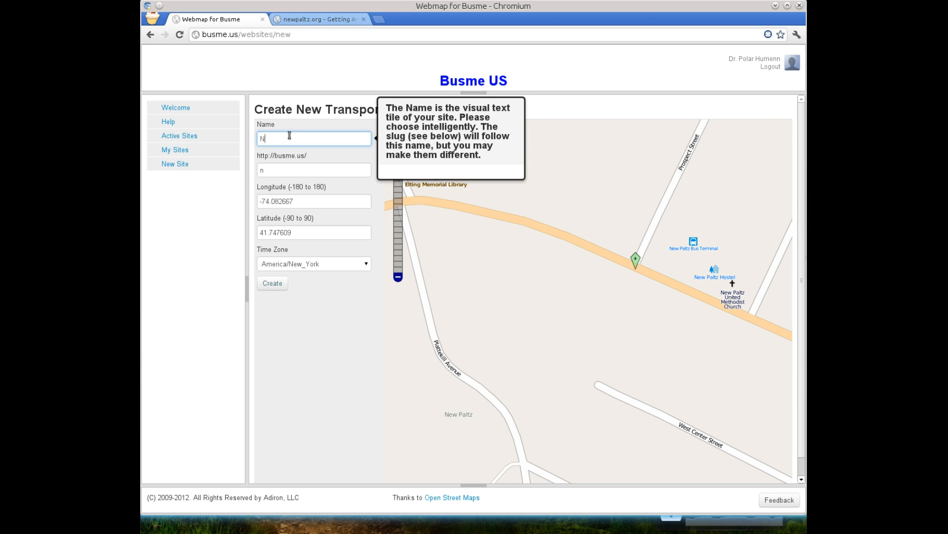
type("ew Paltz, NY")
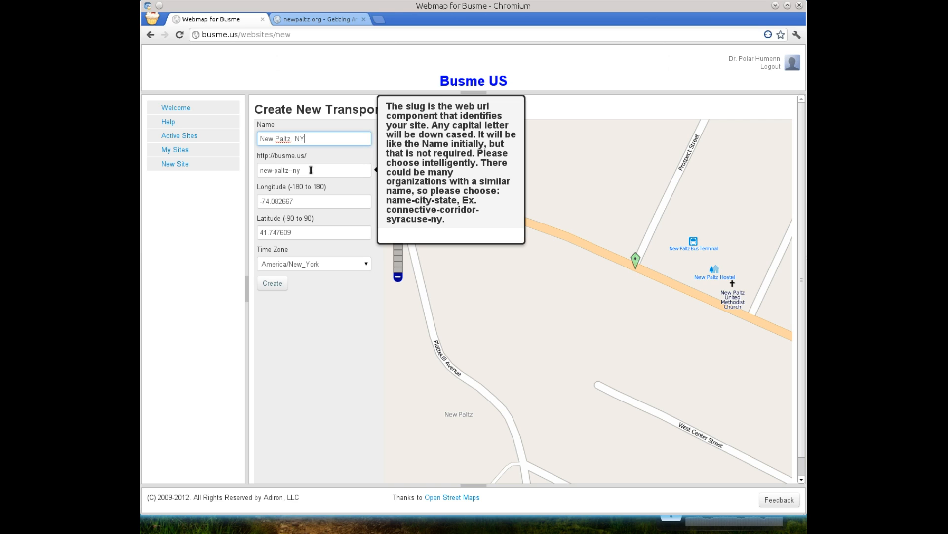
Change the site's URL slug to nploop-new-paltz-ny, with single hyphens between the words
left_click(261, 171)
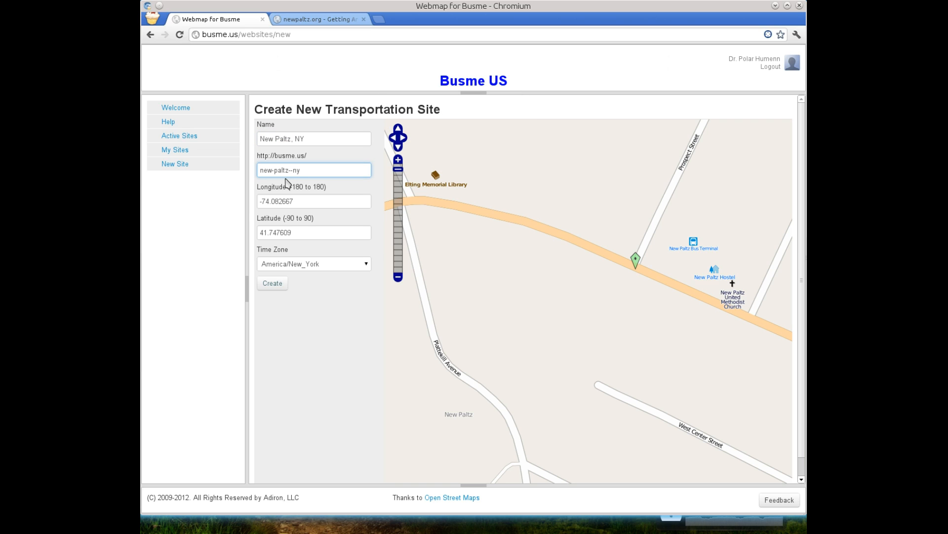
type("nploop-")
key("ctrl+Right")
key("ctrl+Right")
key("Right")
key("BackSpace")
key("Tab")
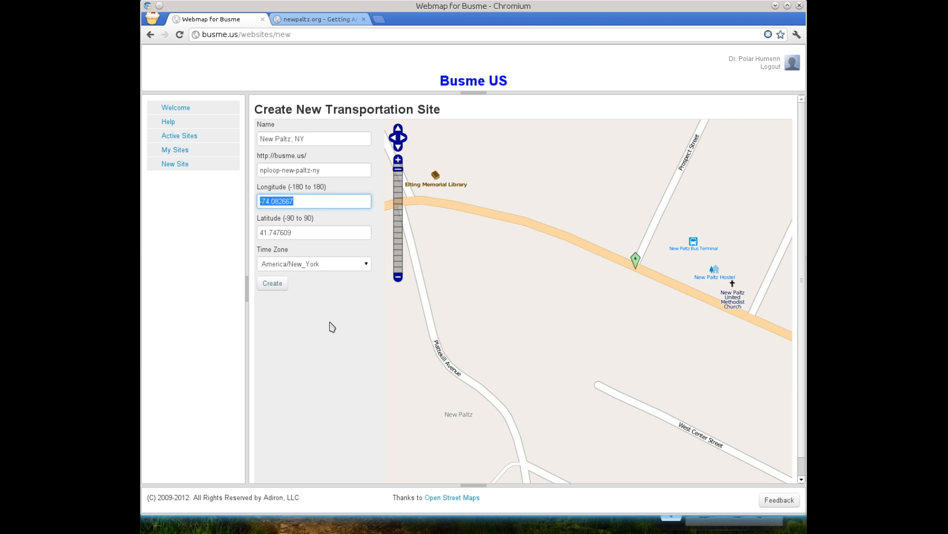
Review the name, slug, coordinates and time zone entries and create the New Paltz site
mouse_move(314, 138)
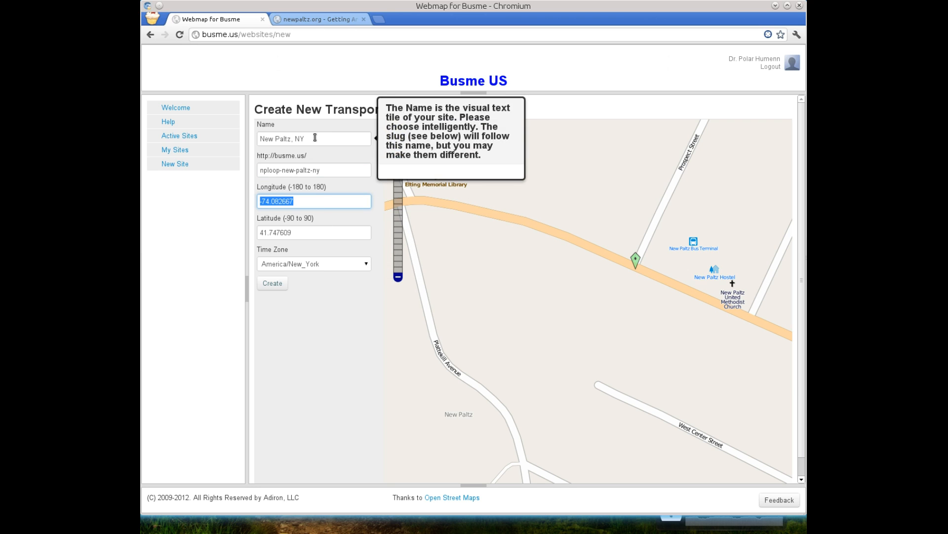
mouse_move(326, 172)
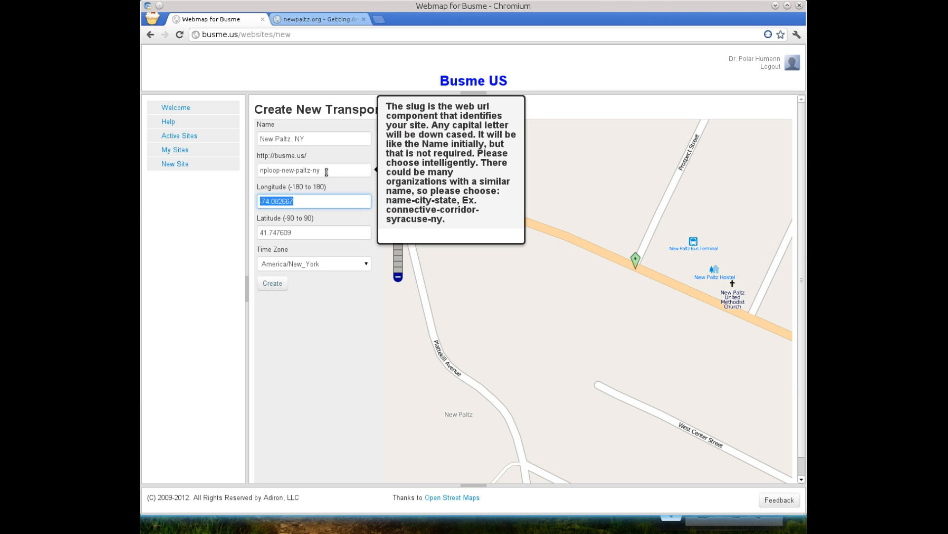
mouse_move(326, 203)
mouse_move(315, 239)
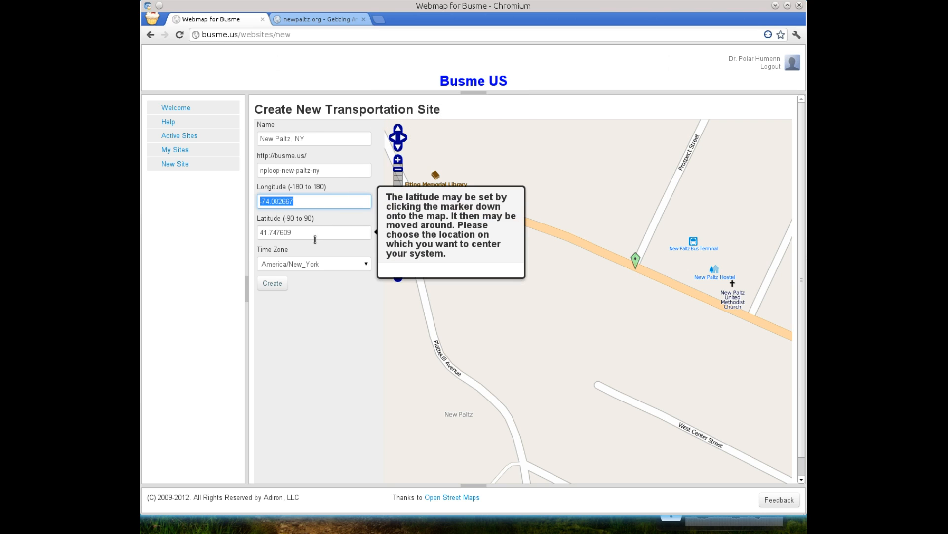
mouse_move(336, 269)
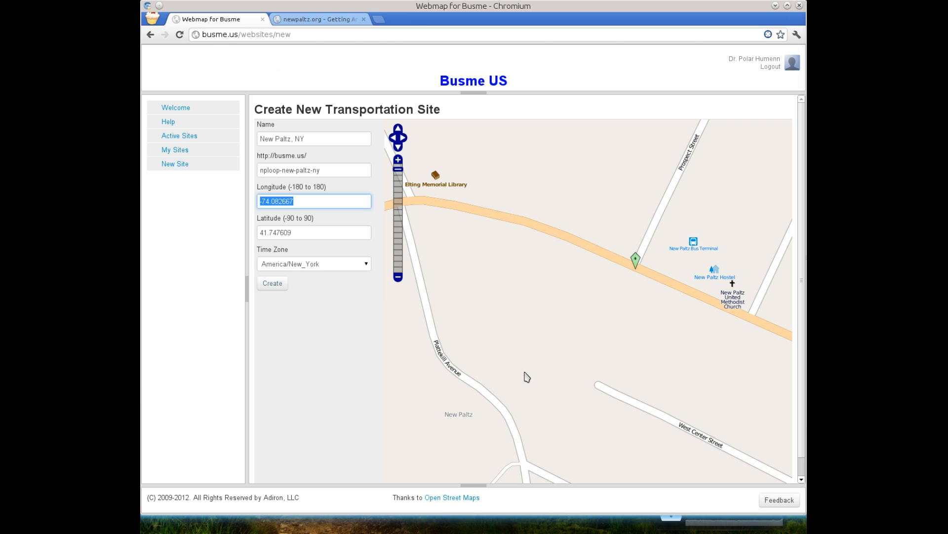
left_click(272, 285)
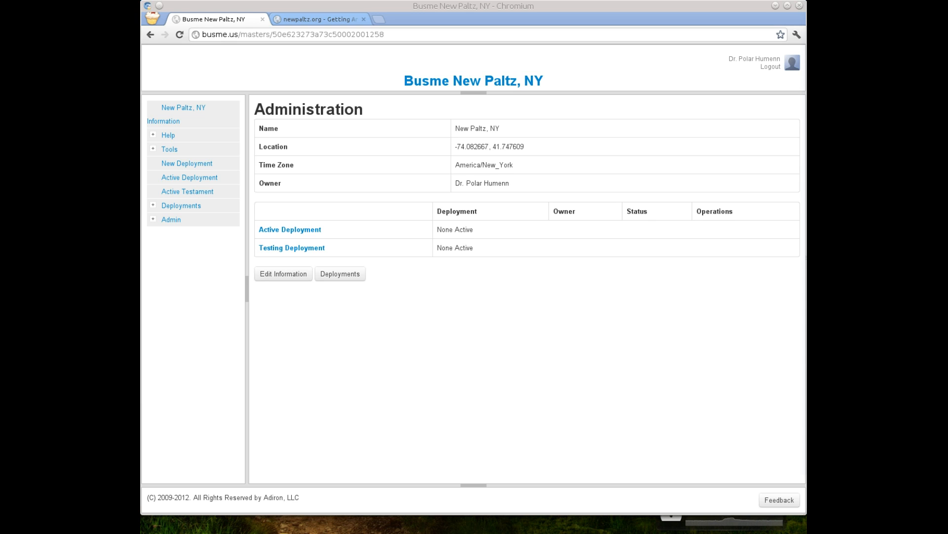
View the editable information of the New Paltz, NY site and return to its administration page
left_click(573, 366)
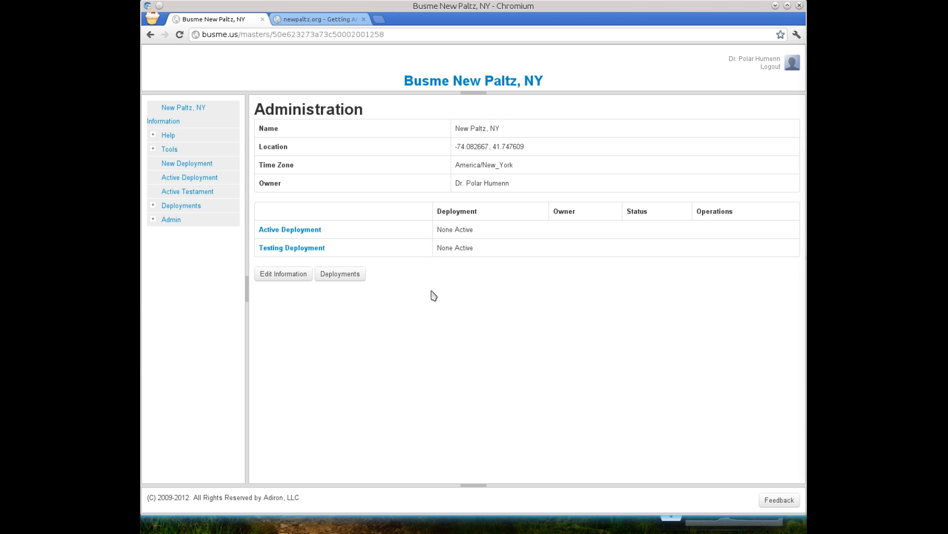
left_click(298, 278)
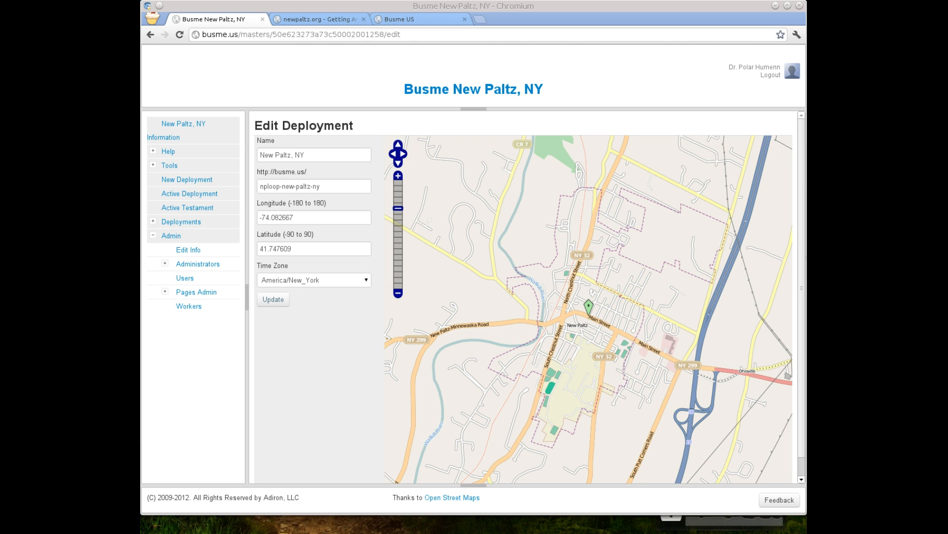
left_click(150, 34)
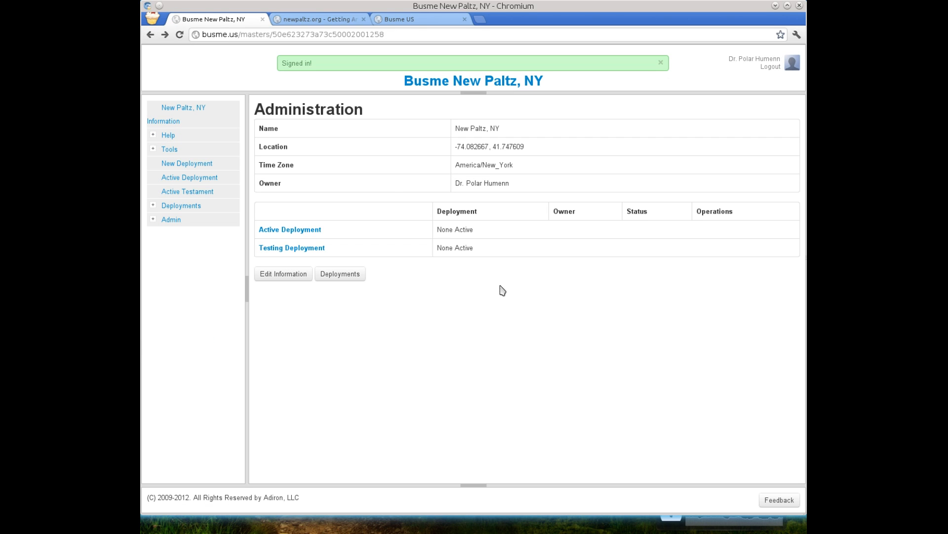
Switch to the Busme US main site, sign in, and open the administration site for New Paltz, NY
left_click(408, 20)
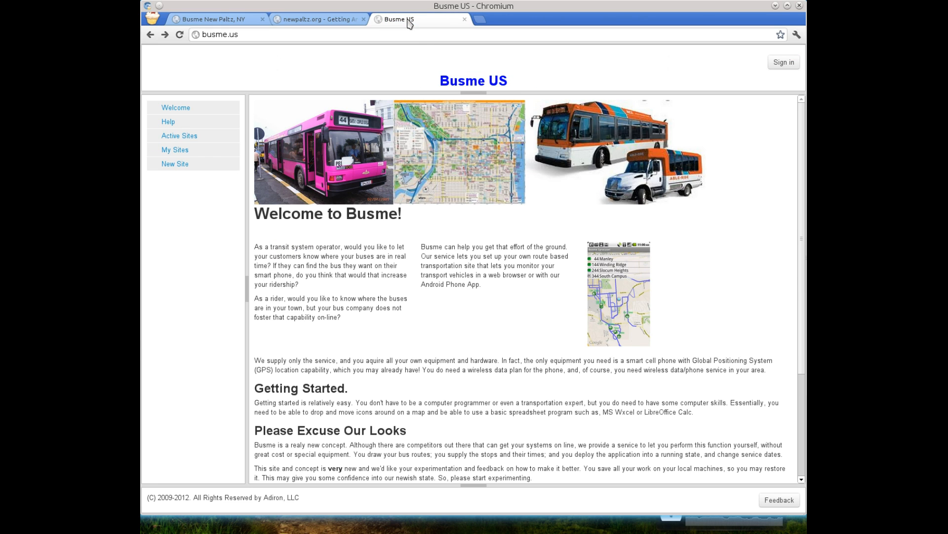
left_click(781, 65)
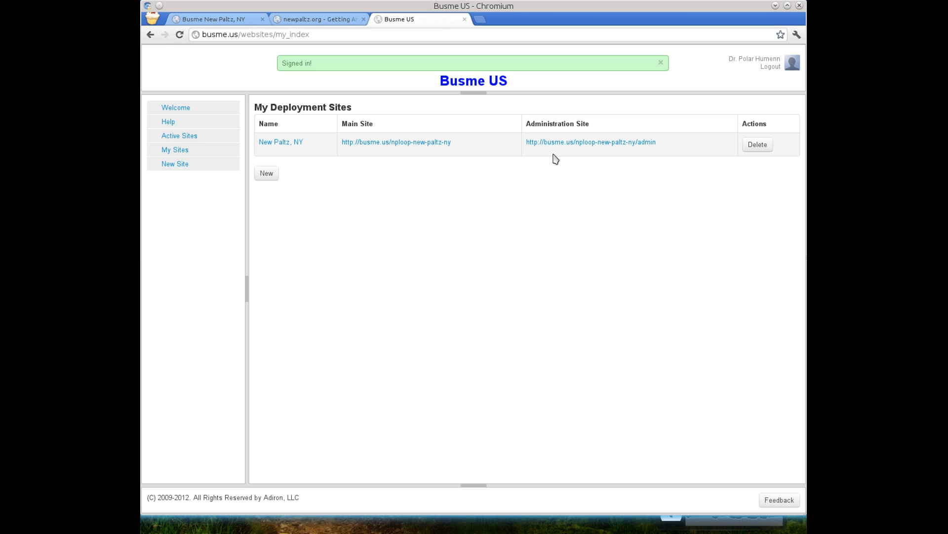
left_click(621, 144)
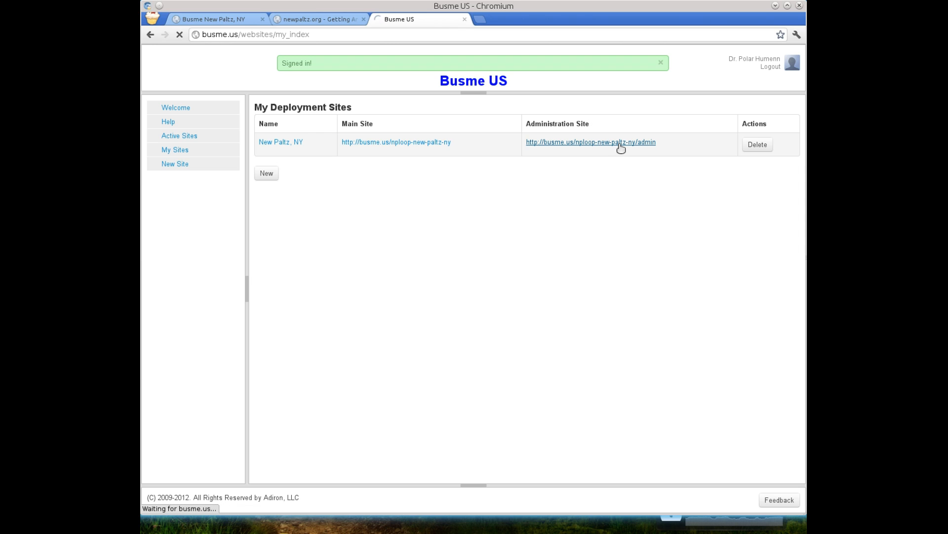